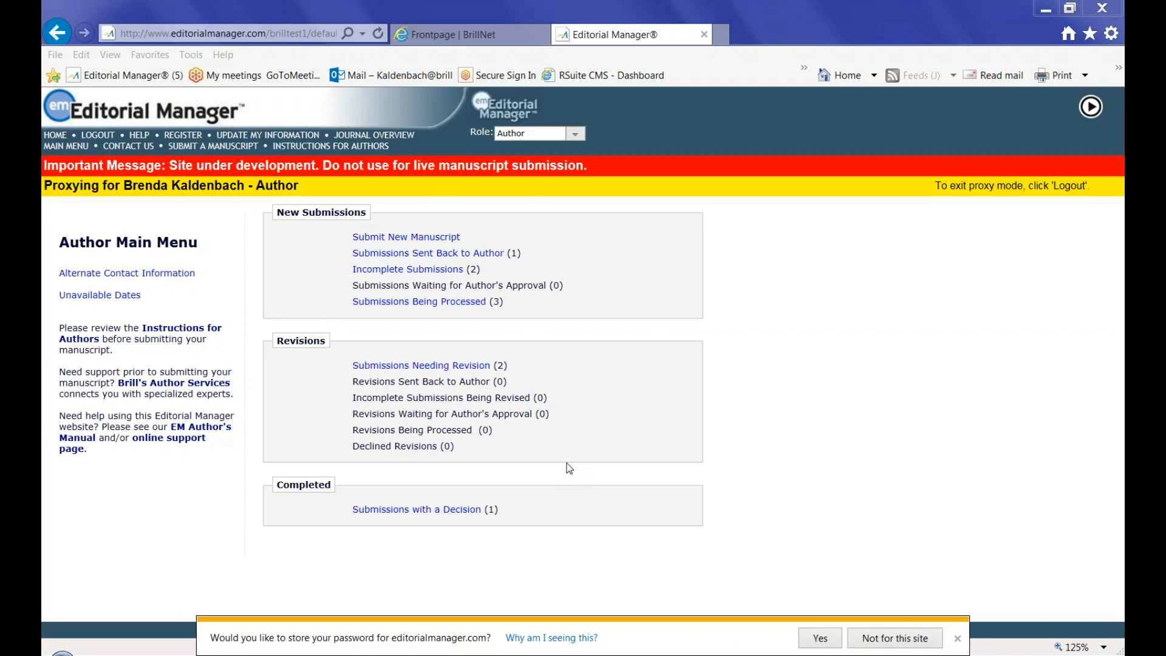
Step: Start the revision of manuscript TEST-1032 from the submissions needing revision, keeping Article as the article type
left_click(408, 366)
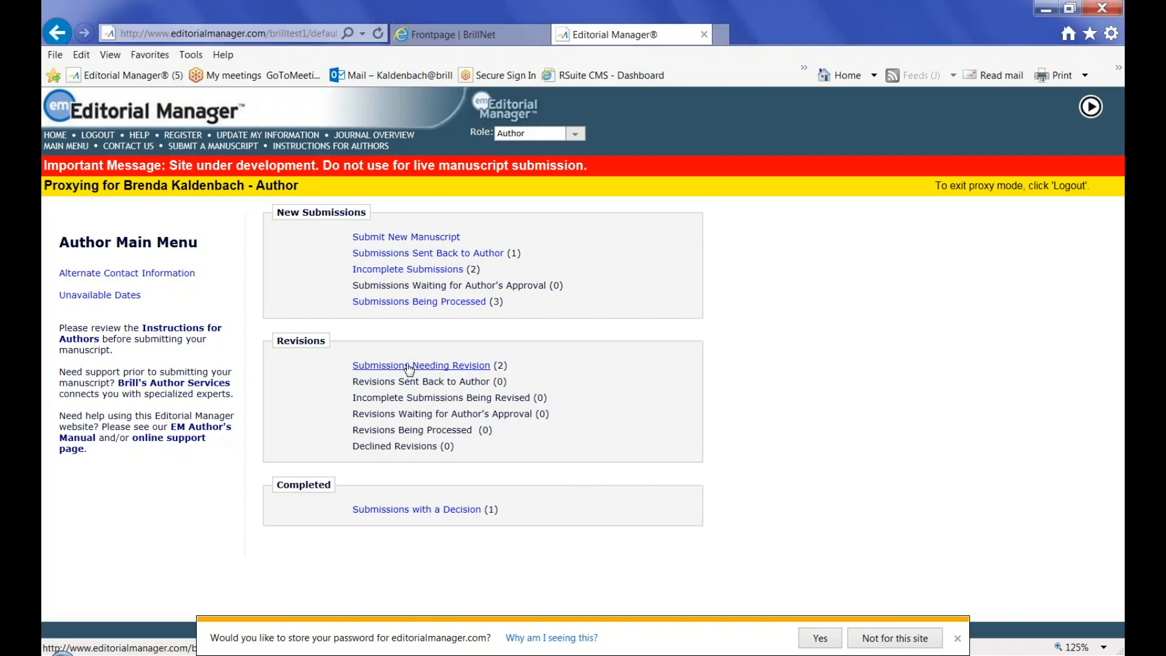
left_click(409, 366)
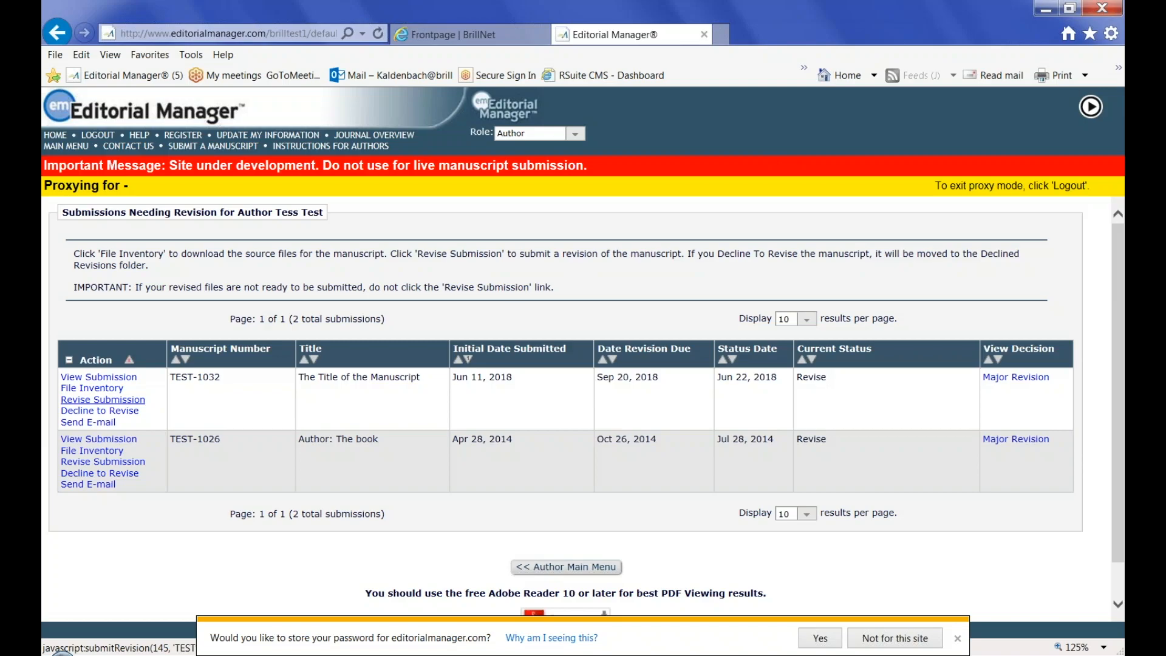
left_click(103, 399)
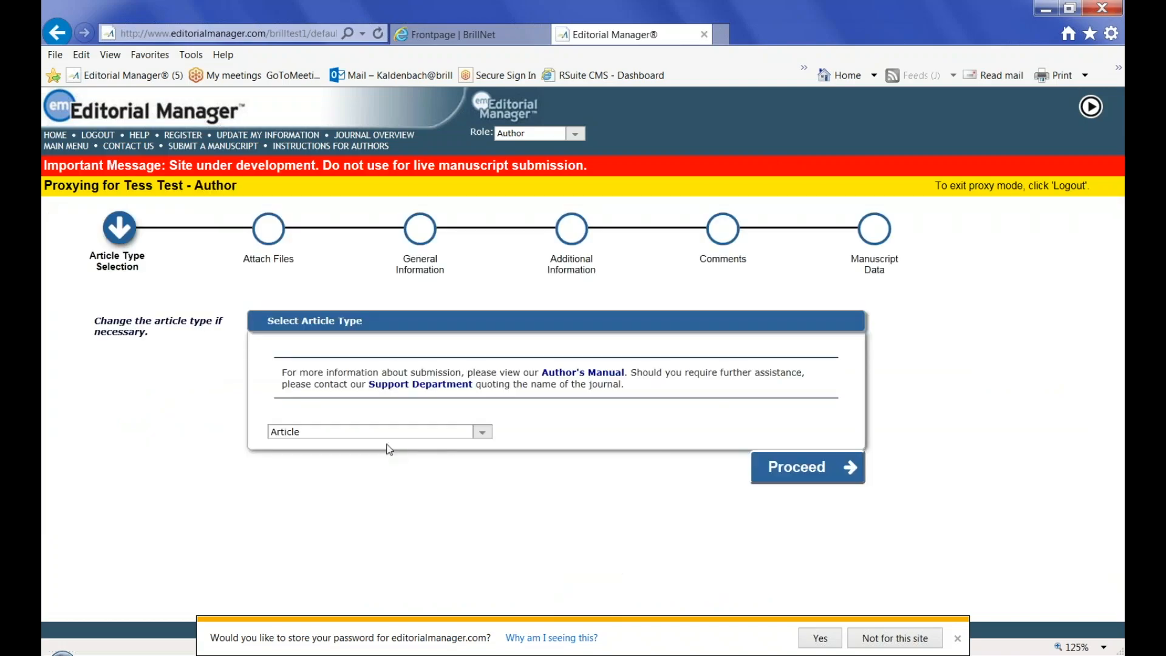
left_click(800, 468)
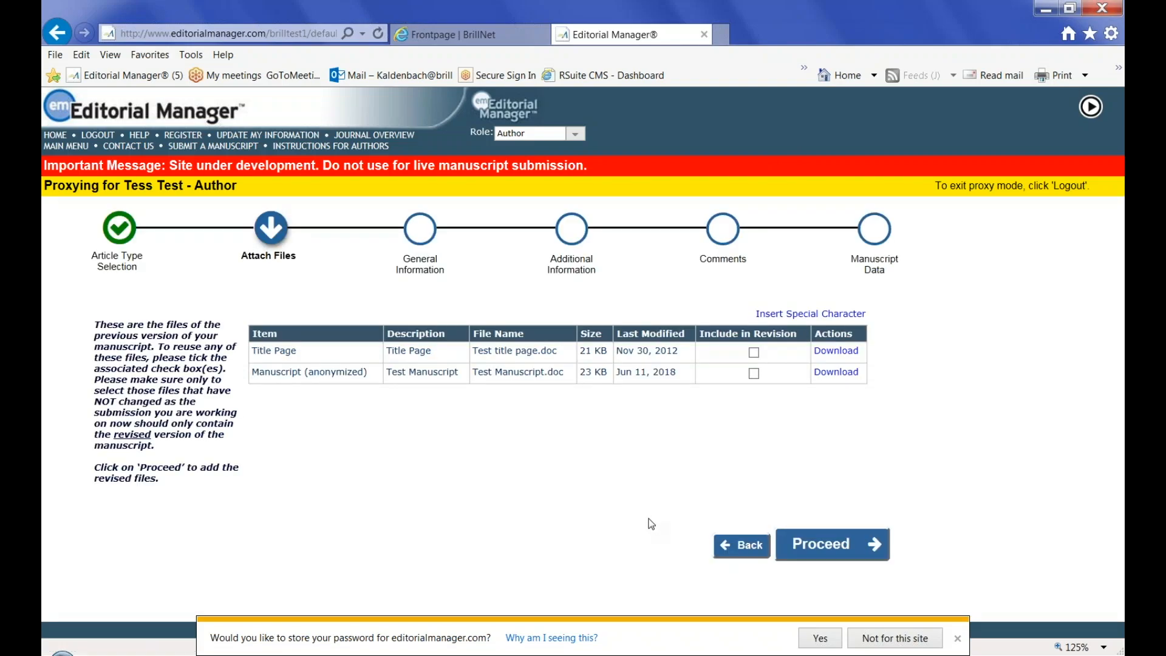
Step: Reuse the previous Title Page file in the revision and continue to the upload page for the remaining required items
left_click(753, 354)
left_click(833, 543)
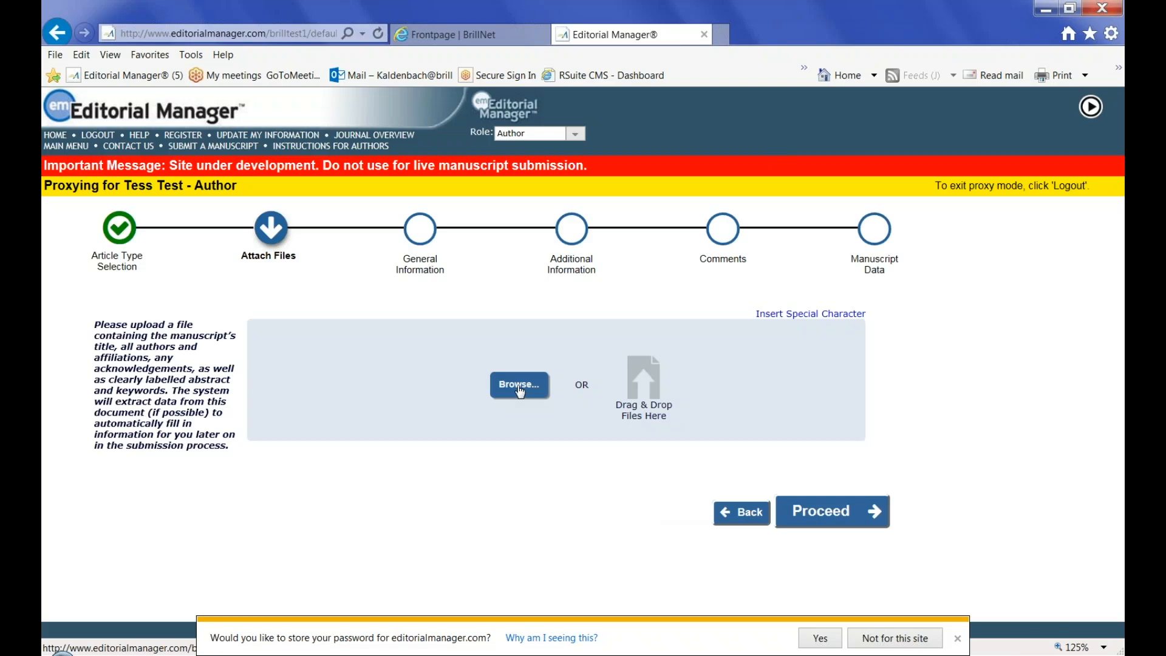
left_click(835, 514)
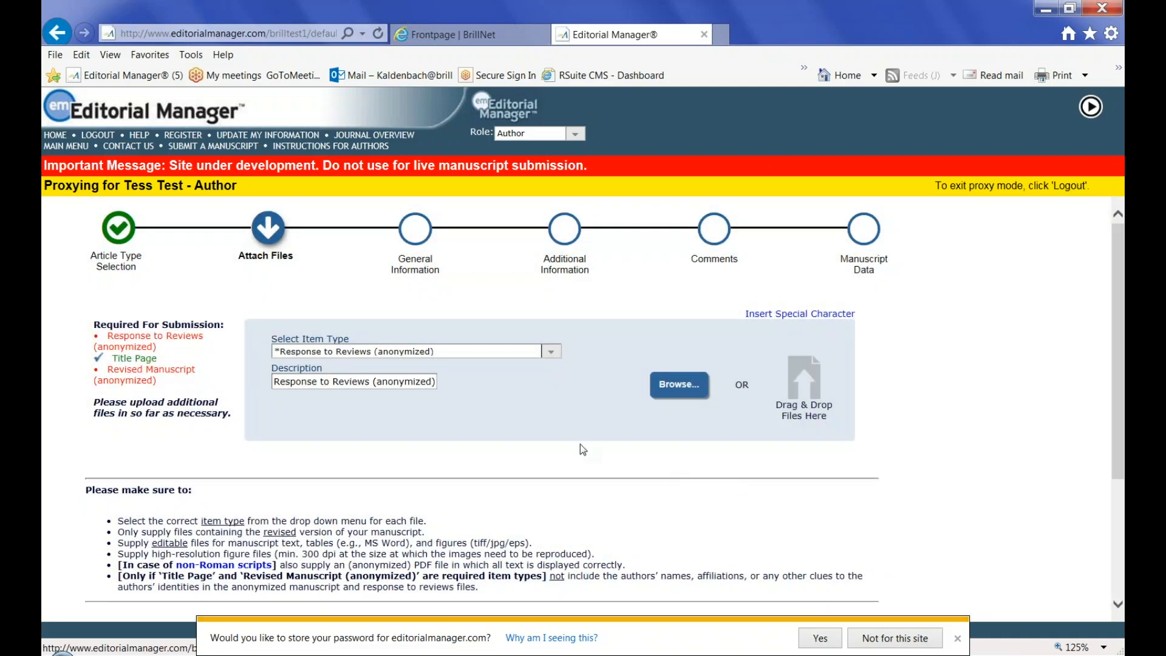
Step: Upload "blank for pdfs.pdf" as the Response to Reviews (anonymized) item and check it in the file list
left_click(680, 392)
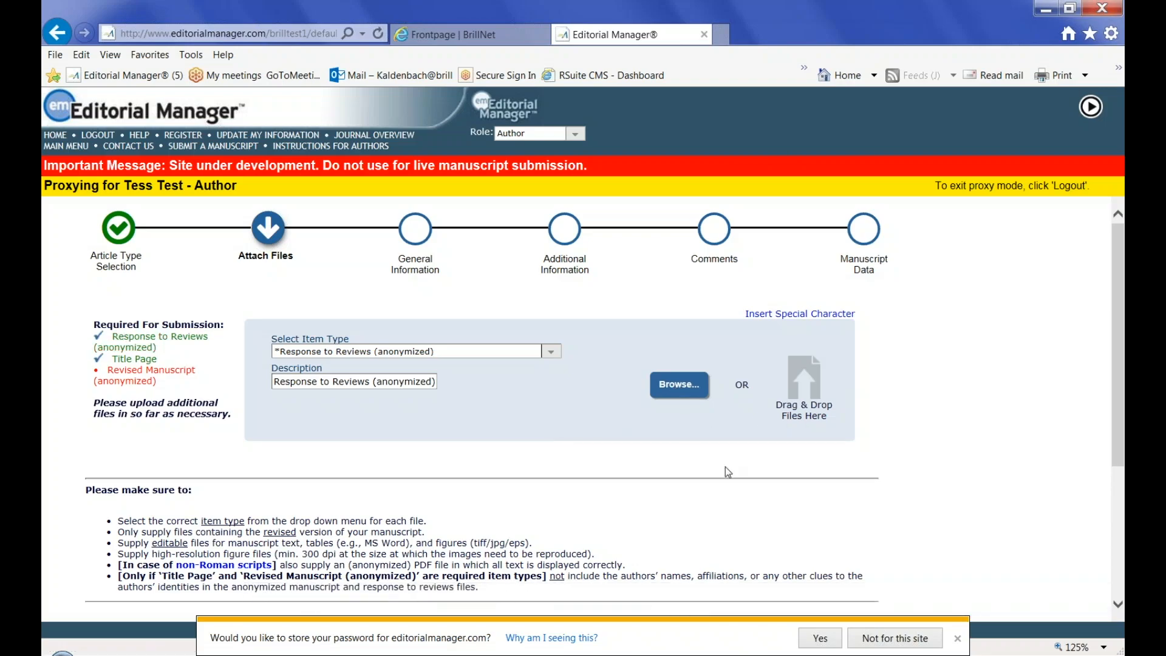
scroll(742, 481, "down", 2)
scroll(742, 481, "down", 2)
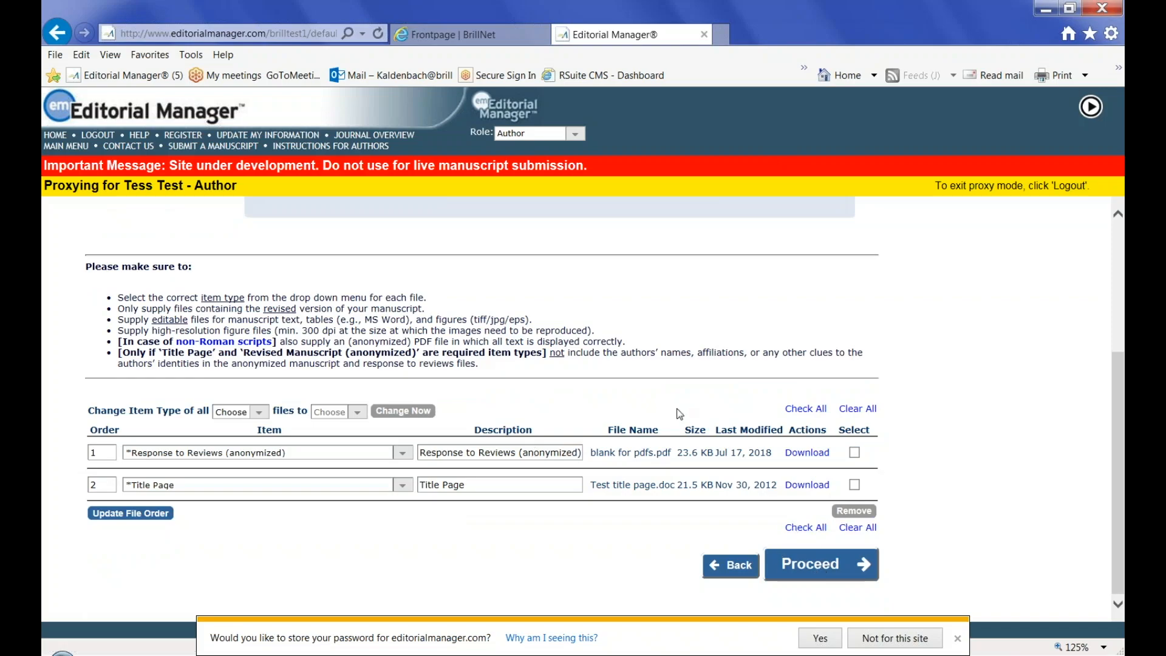
Step: Upload "Test Manuscript.doc" as the Revised Manuscript (anonymized) item, dismiss the password-storing prompt, and finish attaching files
scroll(693, 401, "up", 3)
left_click(561, 330)
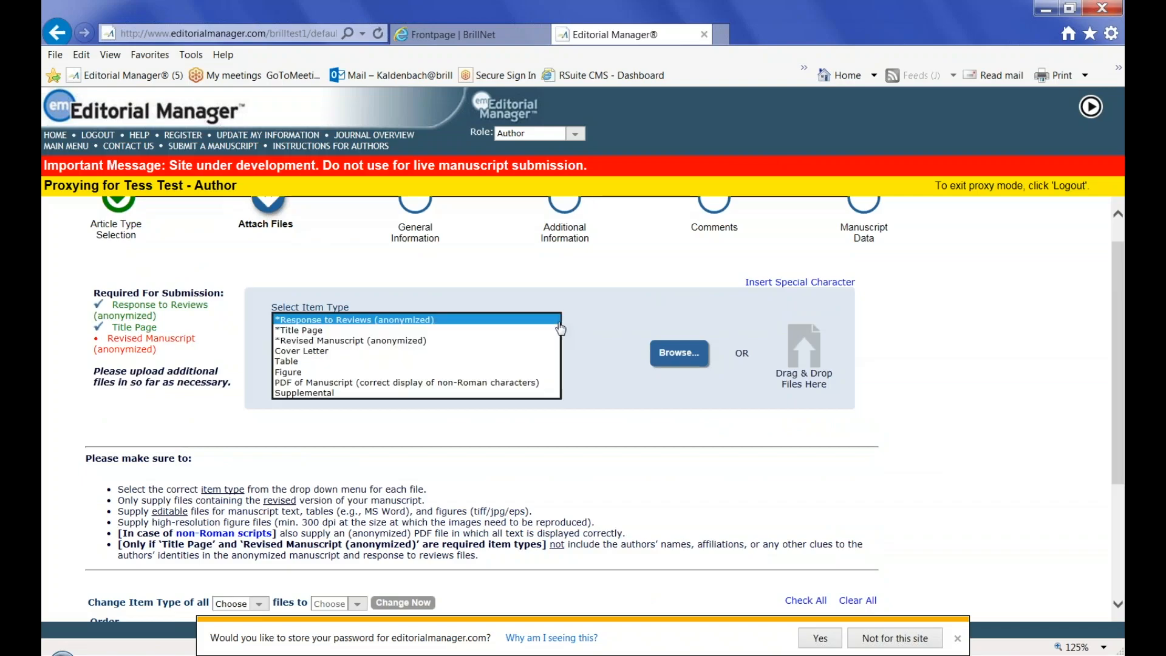
left_click(521, 340)
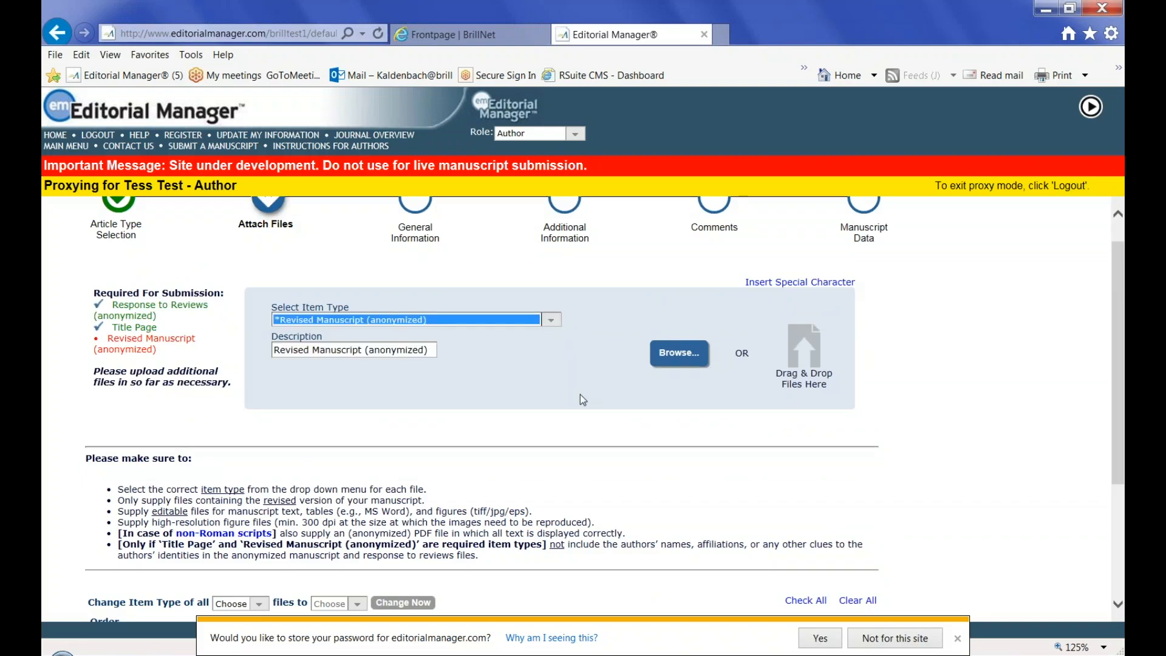
left_click(675, 354)
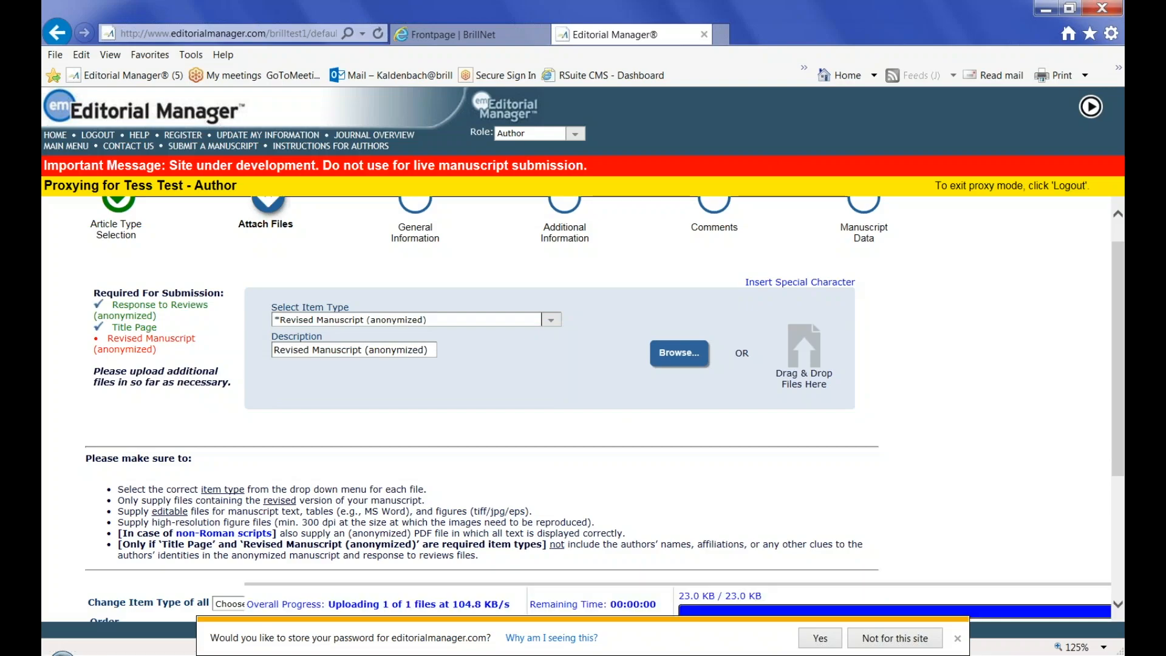
scroll(715, 479, "down", 3)
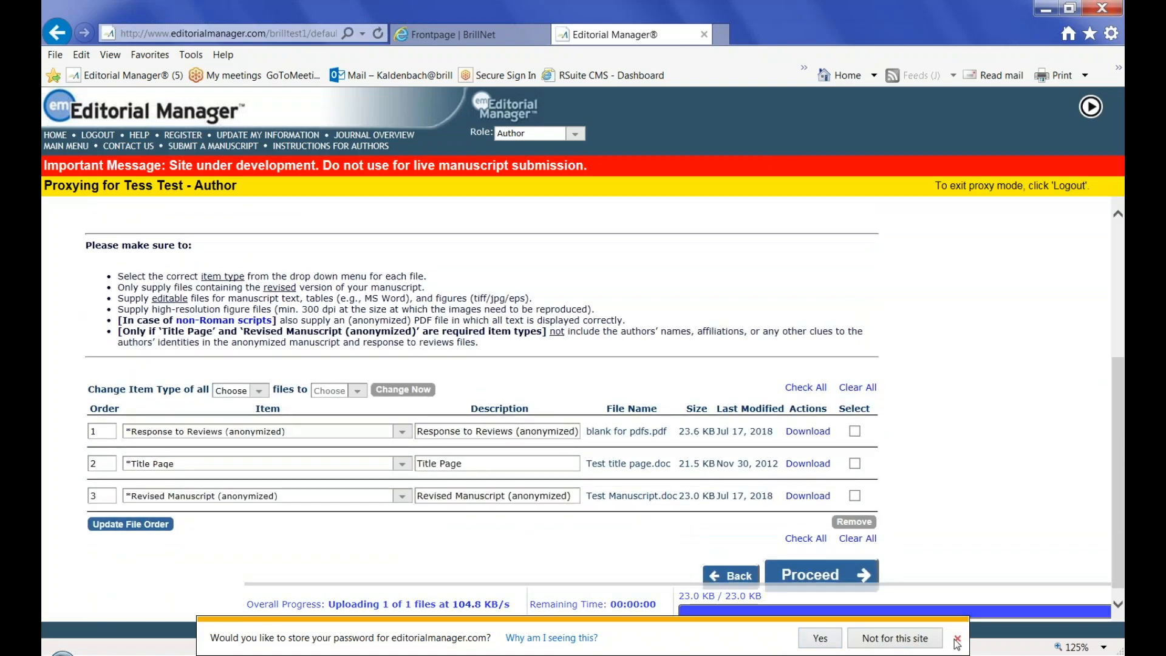
left_click(957, 638)
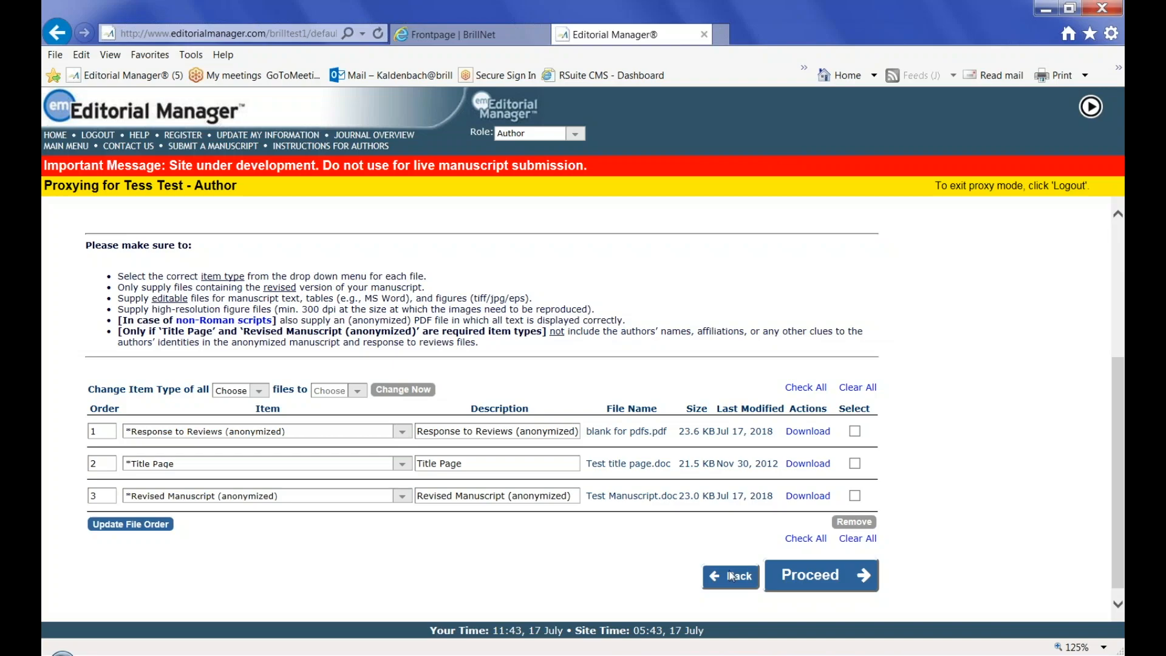
left_click(814, 575)
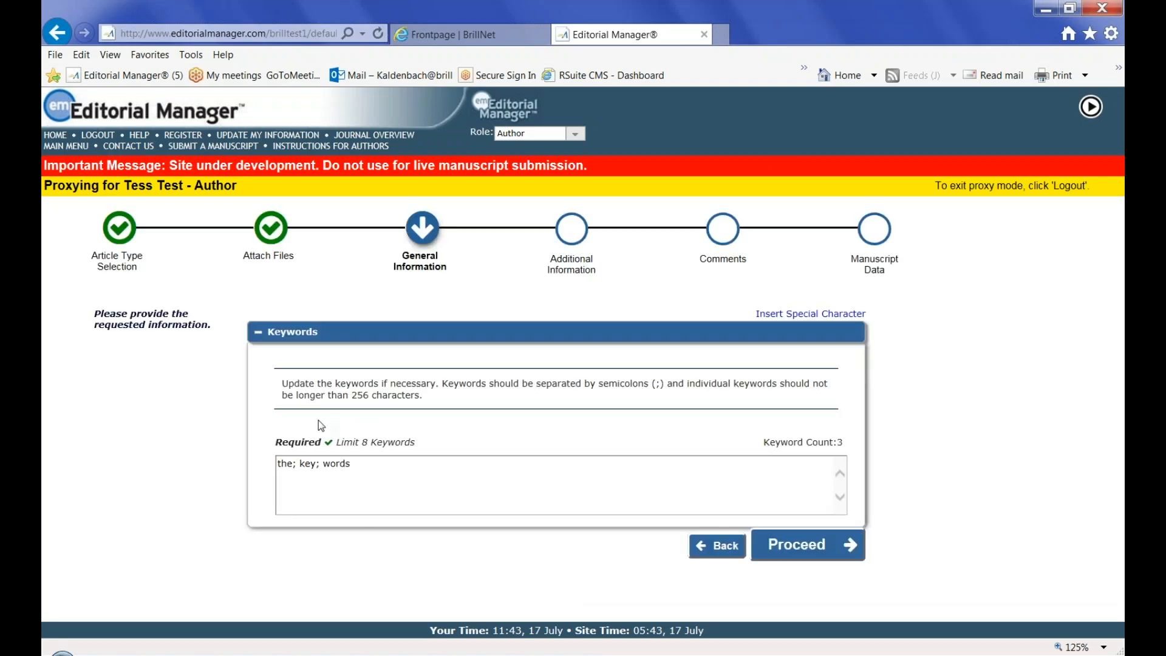
Step: Keep the existing keywords and complete the questionnaire with a manuscript word count of 1000, leaving the other answers as they are
left_click(805, 547)
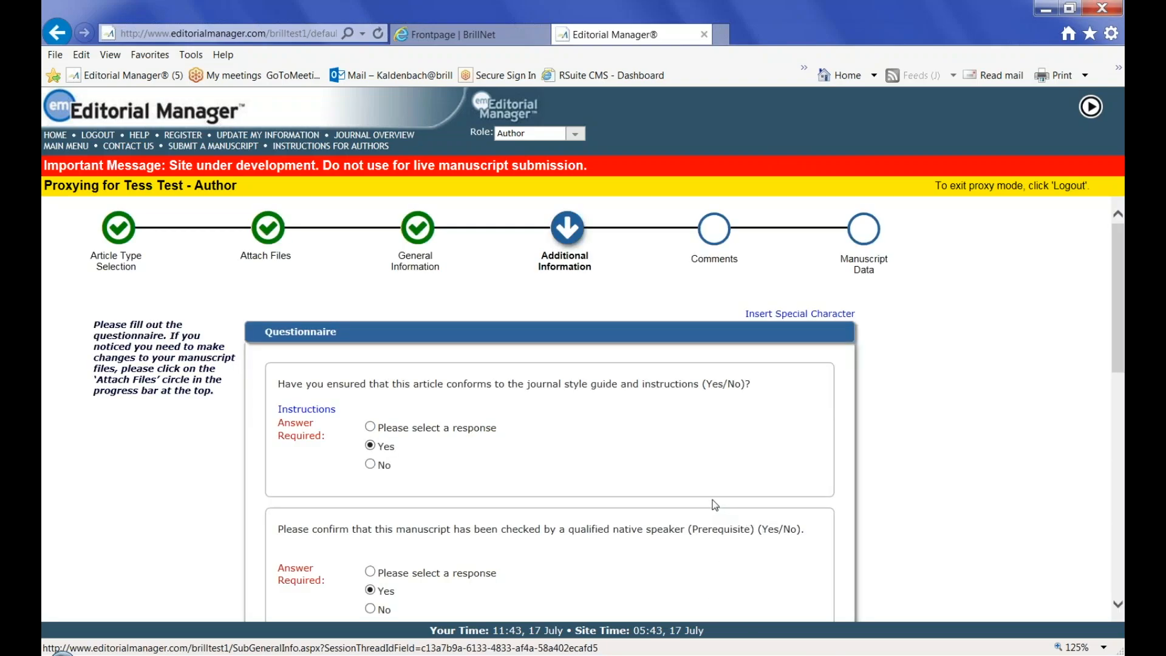
scroll(715, 504, "down", 1)
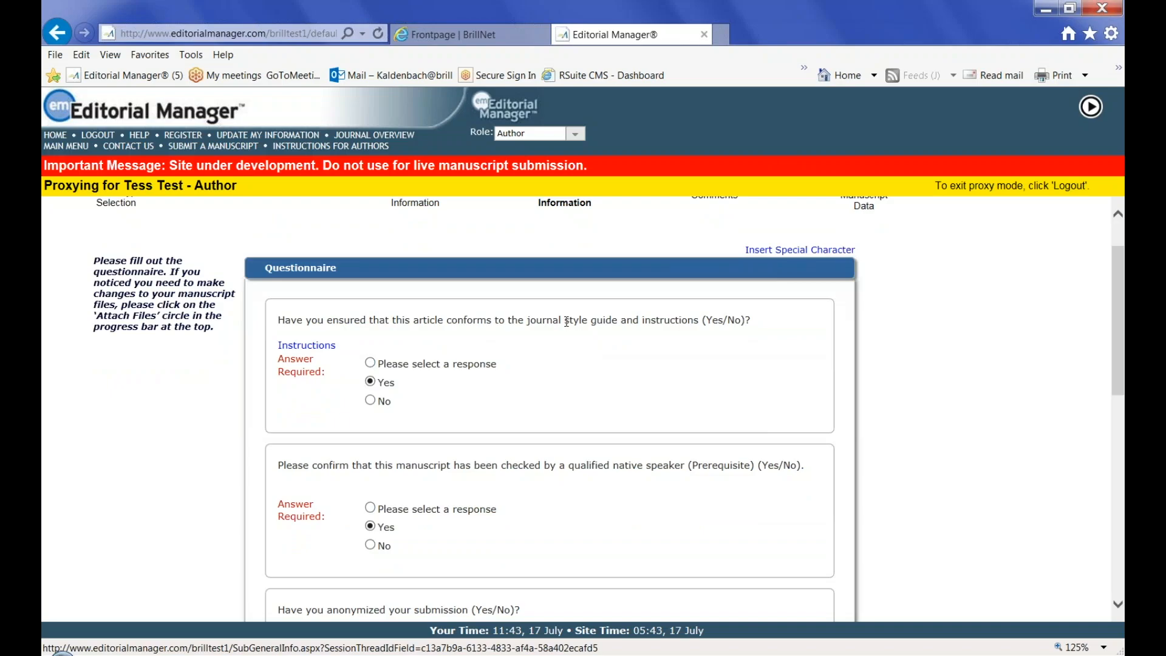
scroll(589, 507, "down", 2)
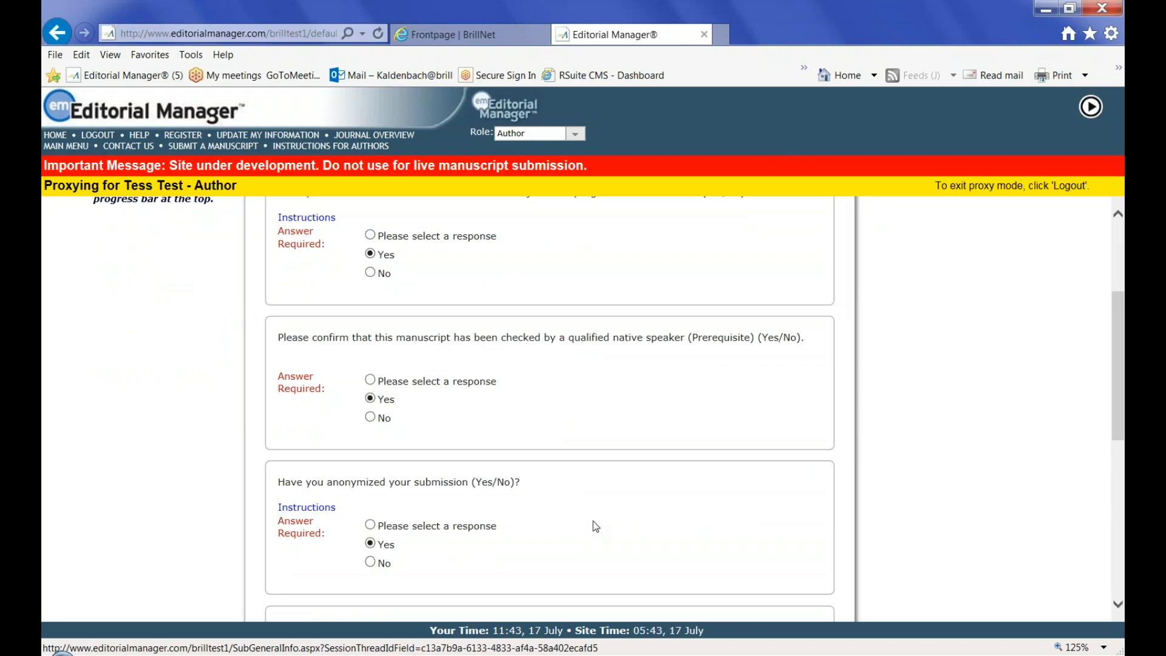
scroll(592, 520, "down", 1)
scroll(597, 511, "down", 1)
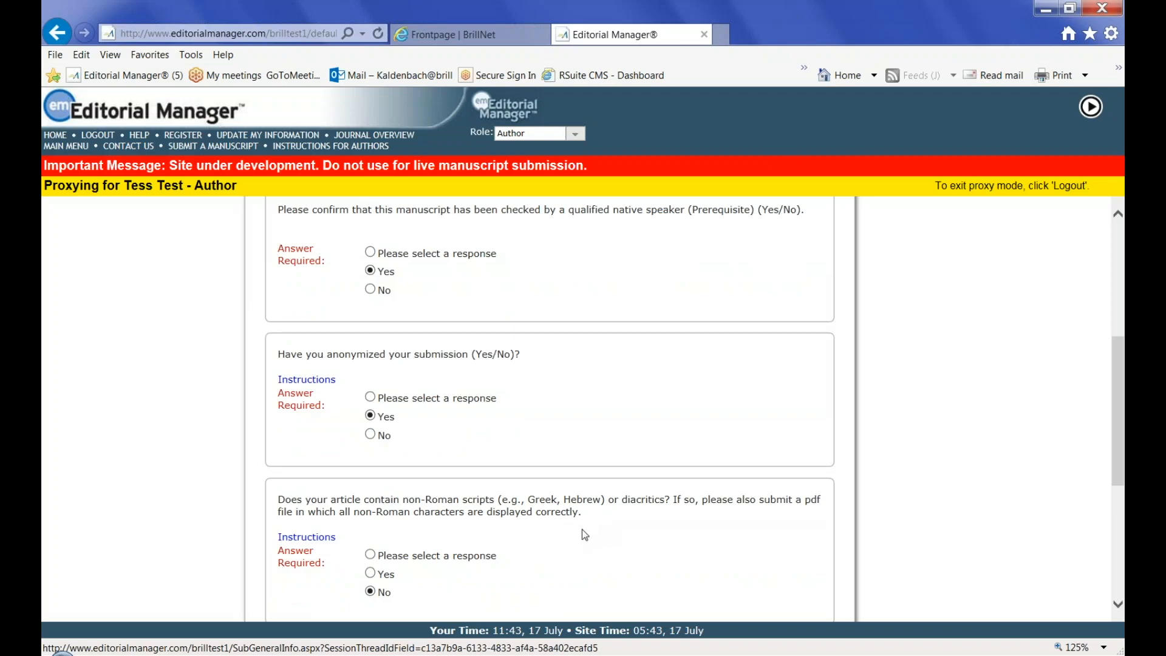
scroll(569, 480, "down", 1)
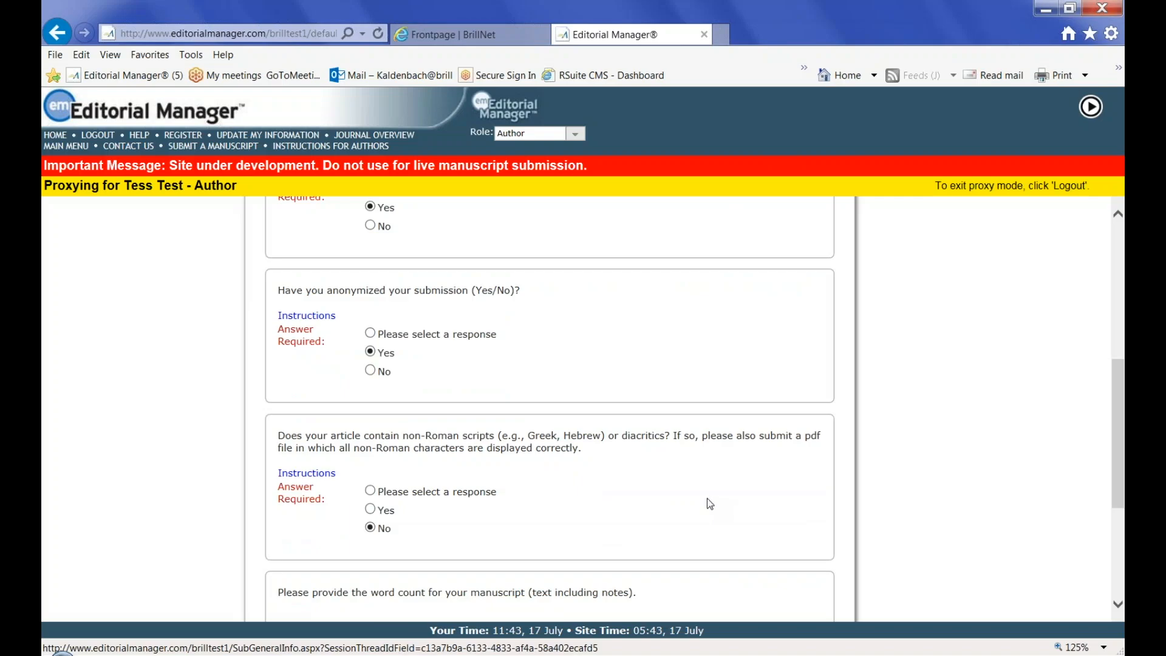
scroll(694, 491, "down", 2)
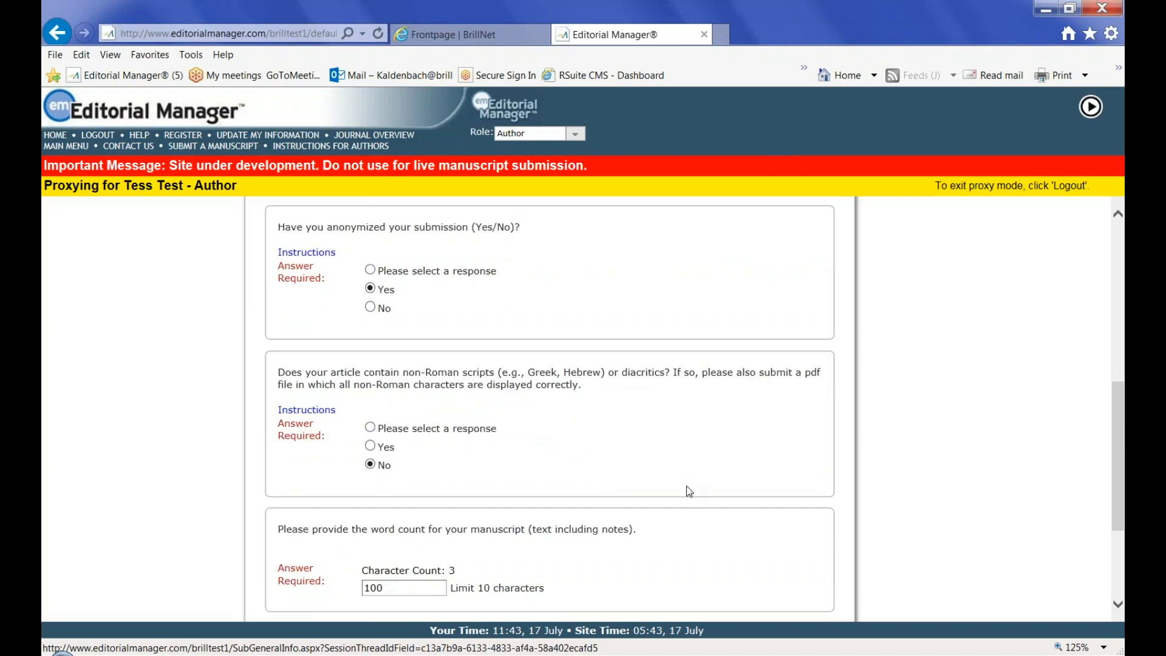
left_click(401, 523)
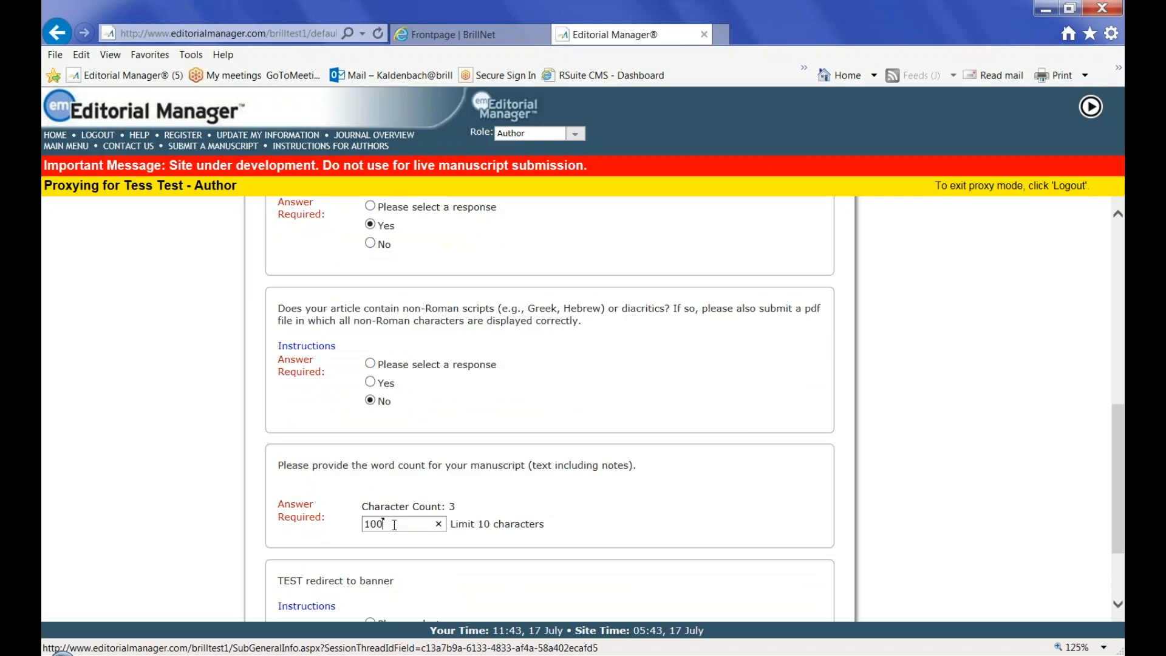
type("0")
scroll(627, 496, "down", 1)
scroll(628, 495, "down", 1)
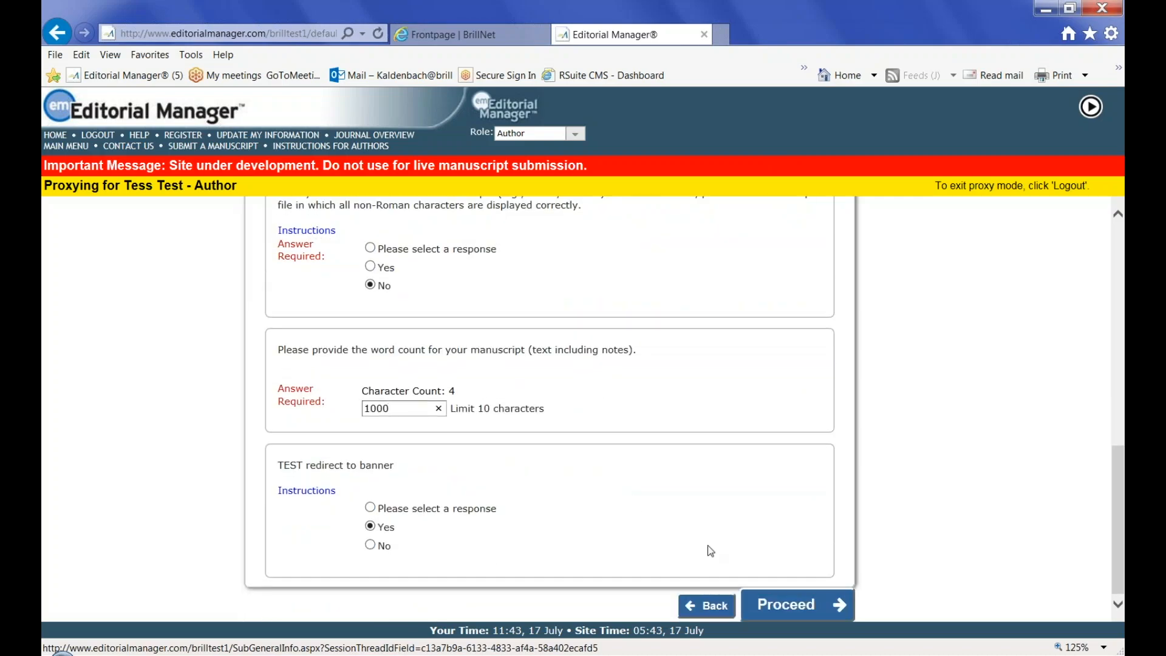
left_click(800, 609)
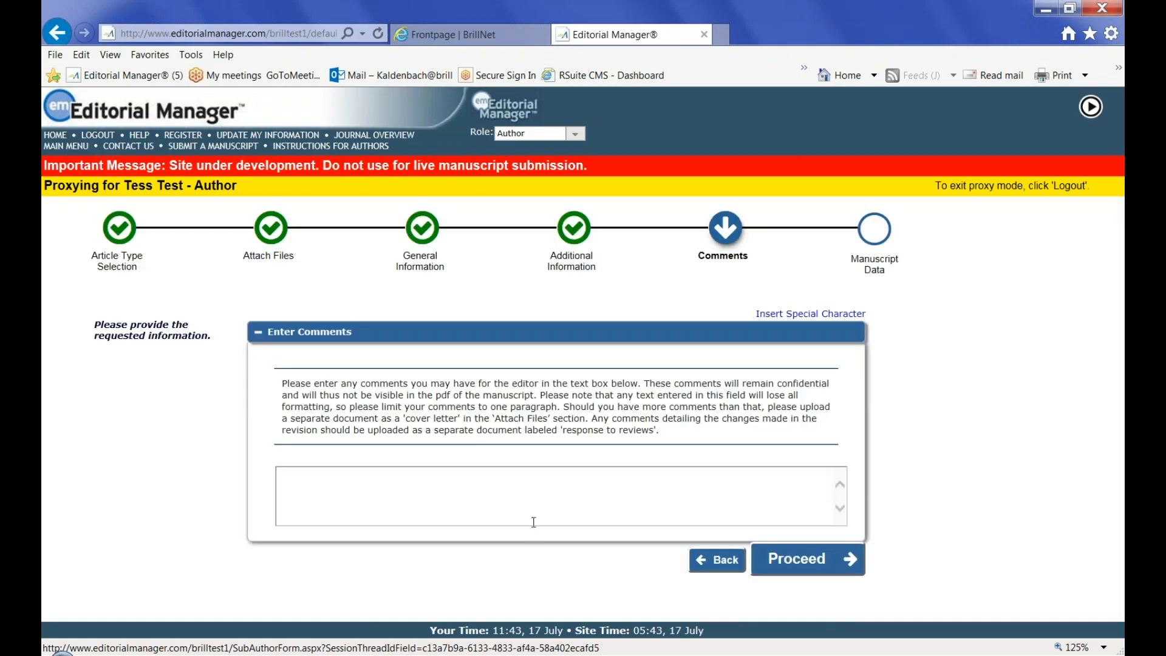
Step: Leave the editor comments empty and review the manuscript's title, abstract and author list, continuing to the funding information
left_click(799, 560)
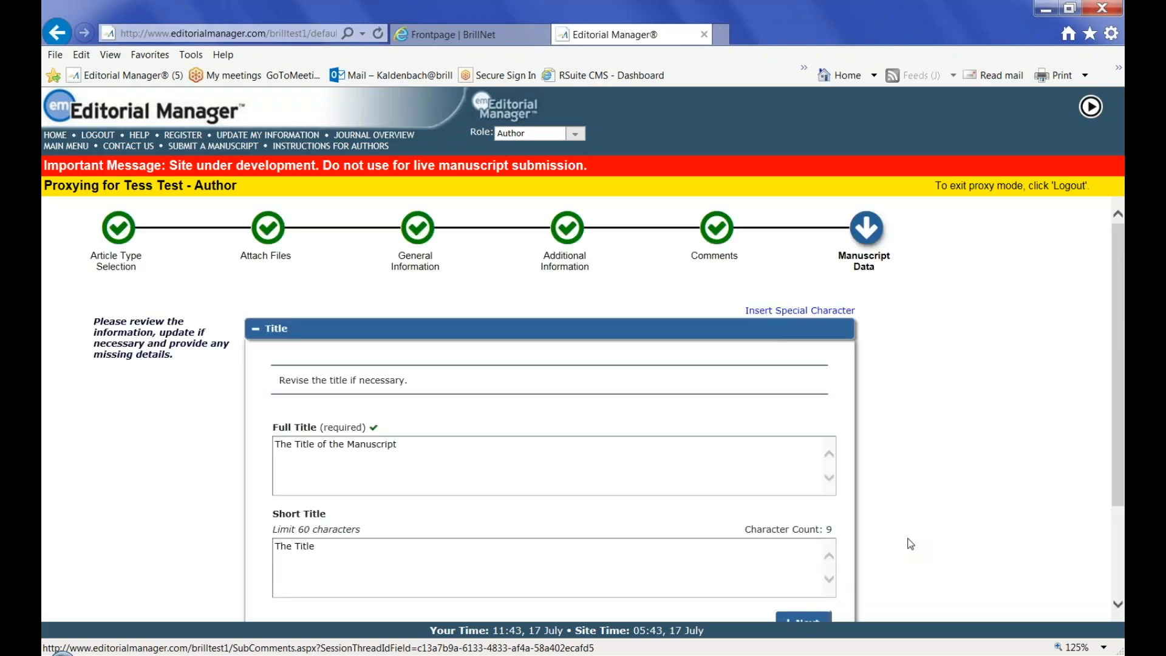
scroll(888, 548, "down", 1)
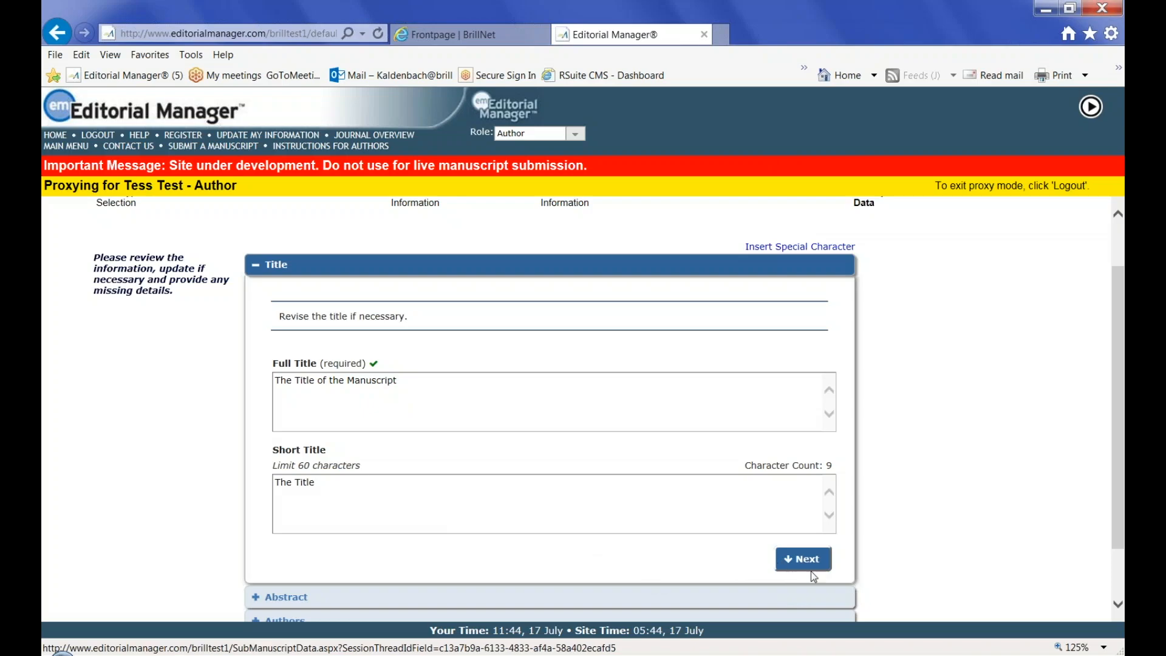
left_click(797, 559)
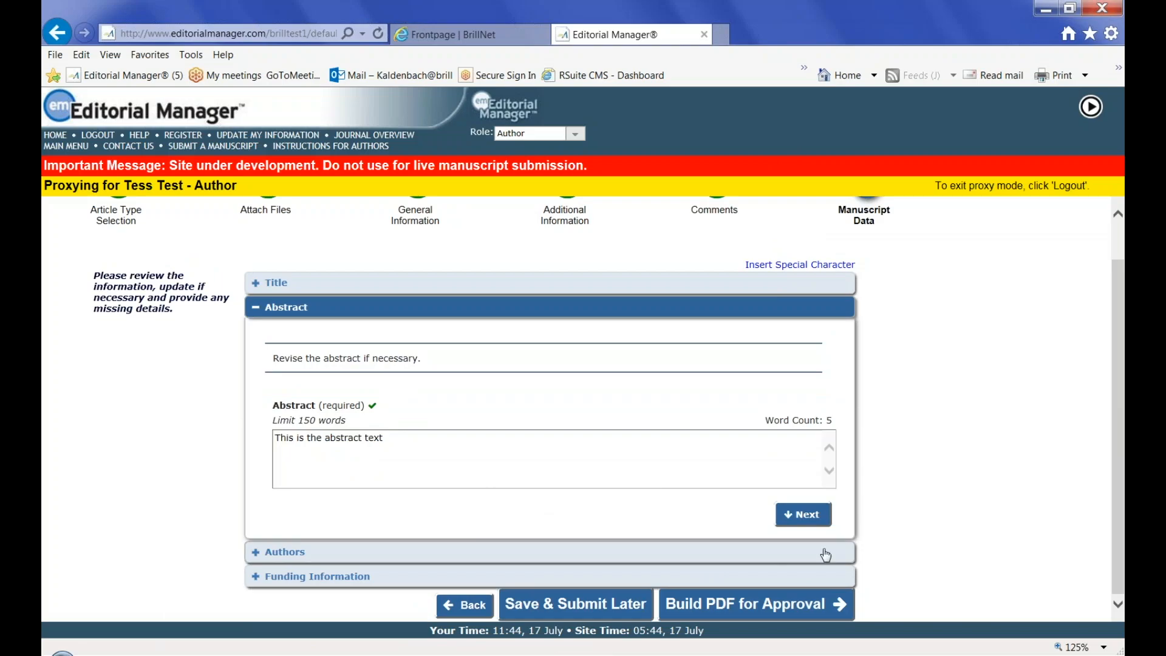
left_click(800, 515)
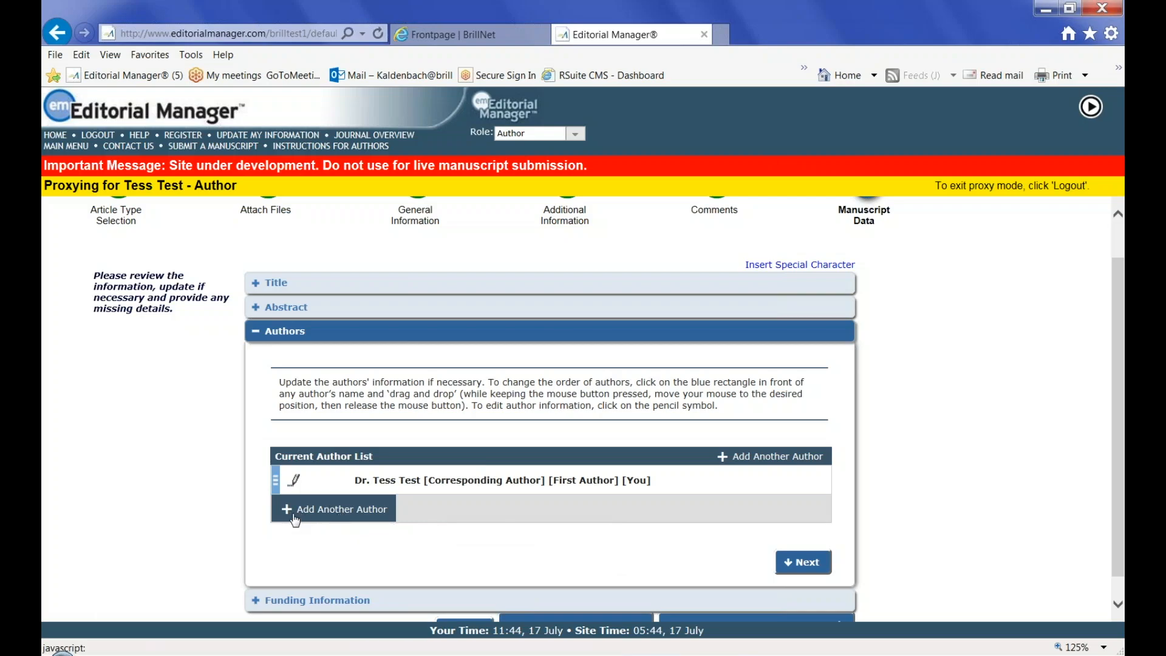
left_click(295, 480)
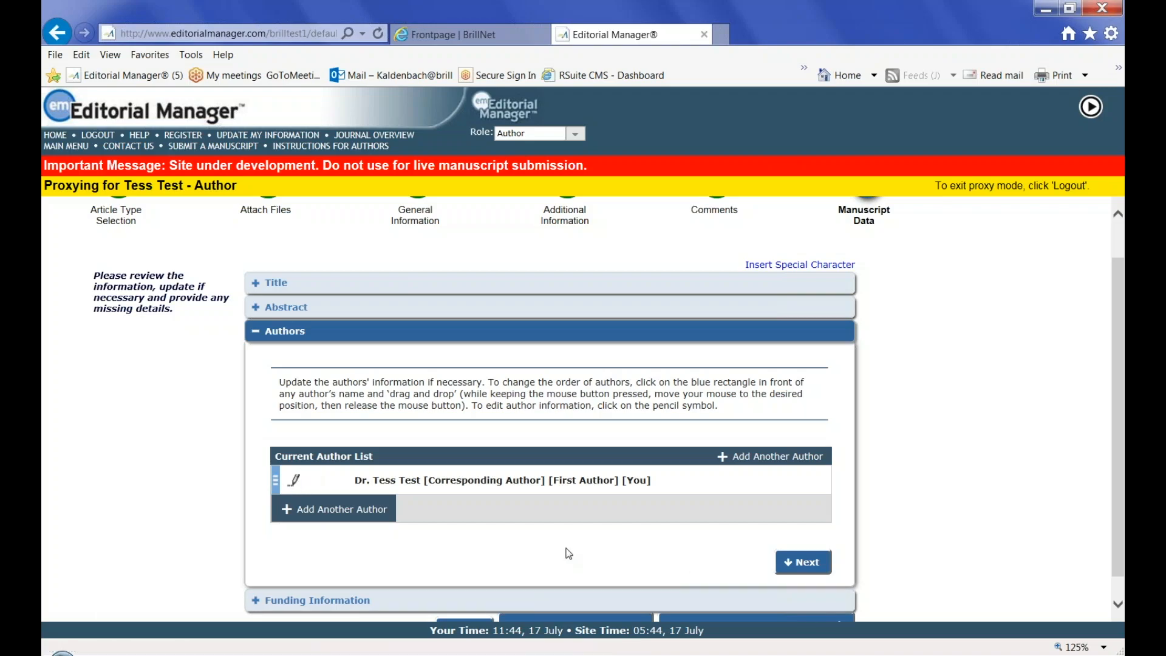
left_click(800, 562)
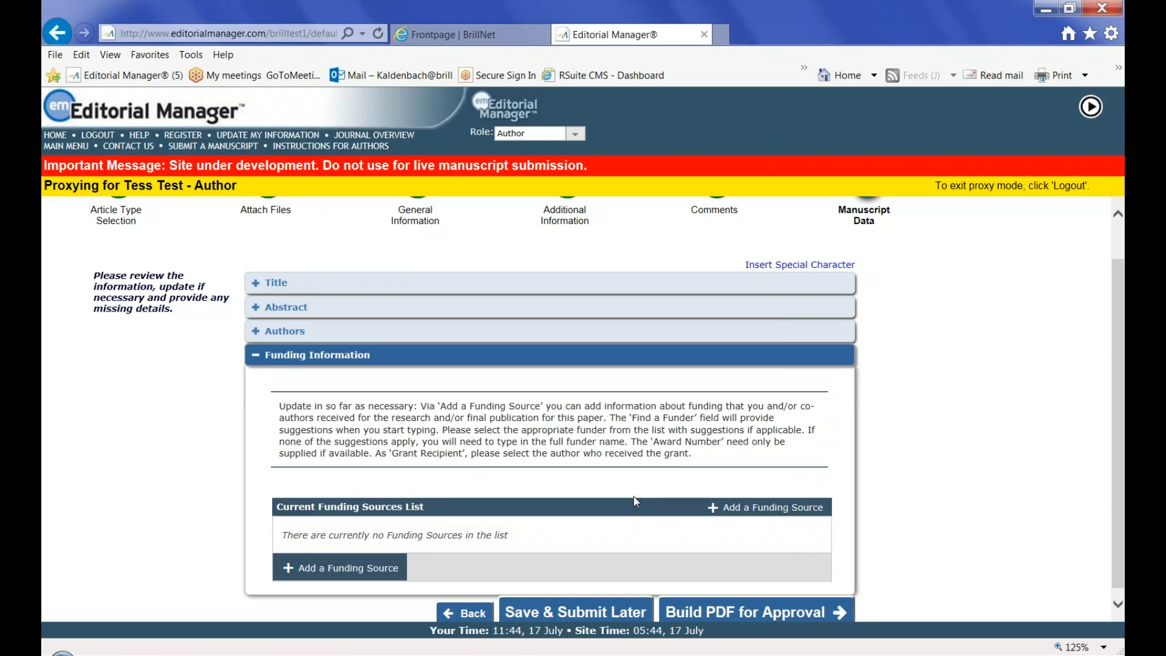
Step: Build the revision's PDF for approval without adding a funding source
scroll(635, 501, "up", 1)
scroll(634, 502, "down", 1)
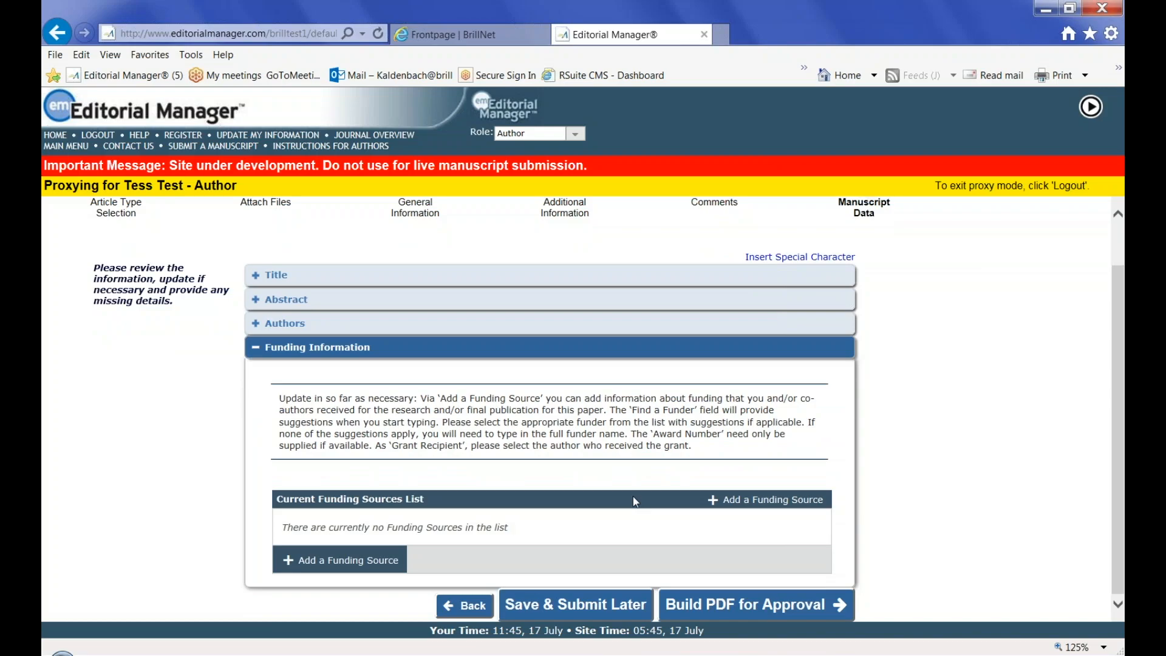
left_click(735, 606)
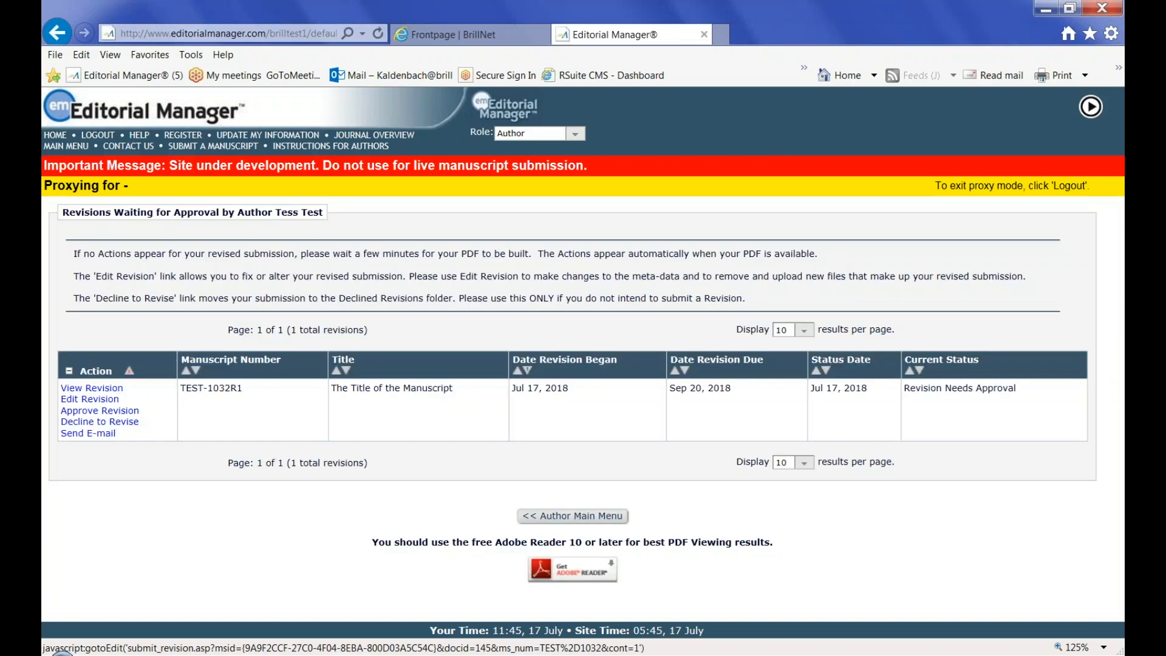
Step: Open the built PDF of revision TEST-1032R1 for viewing and approve the revision
left_click(108, 390)
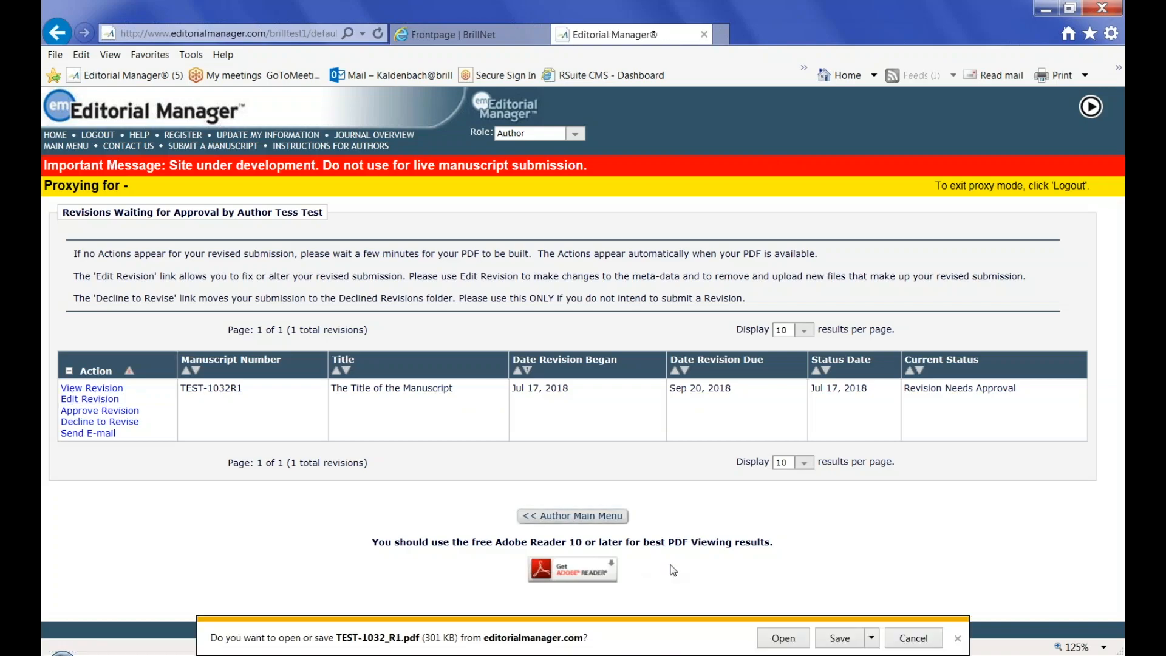
left_click(782, 638)
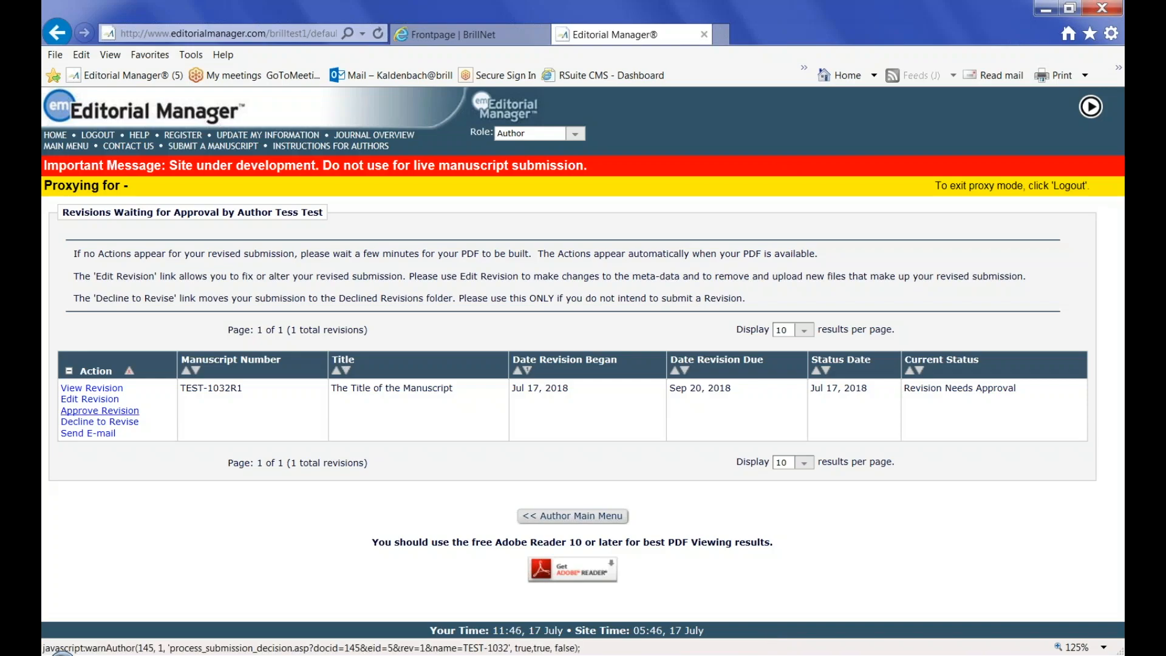
left_click(107, 415)
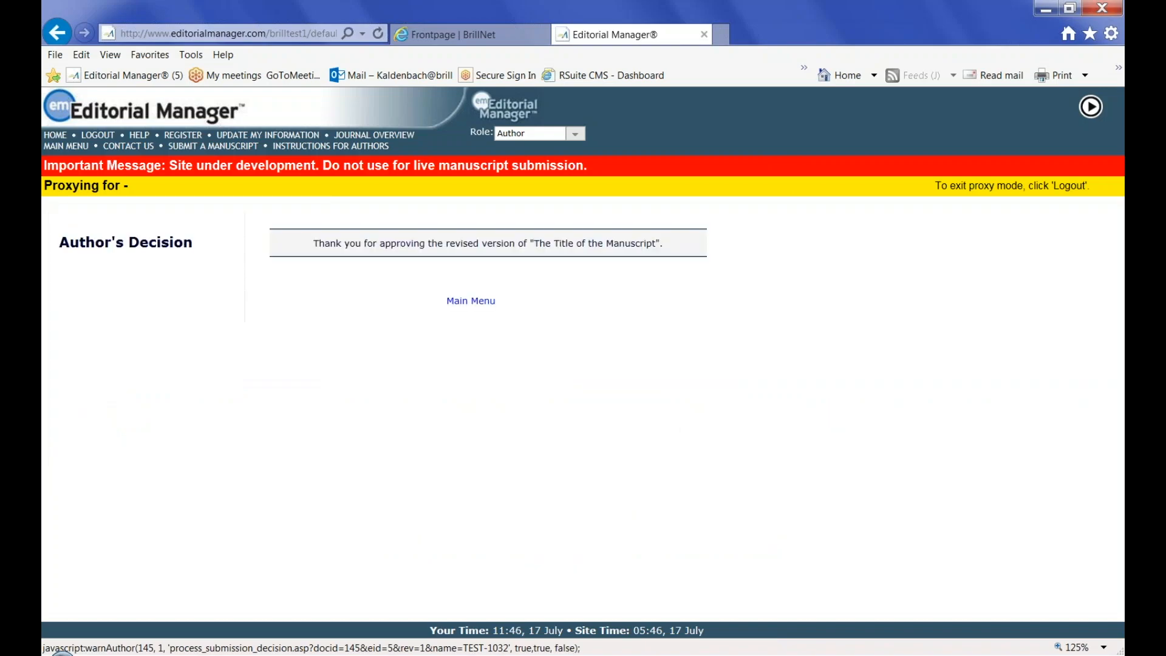